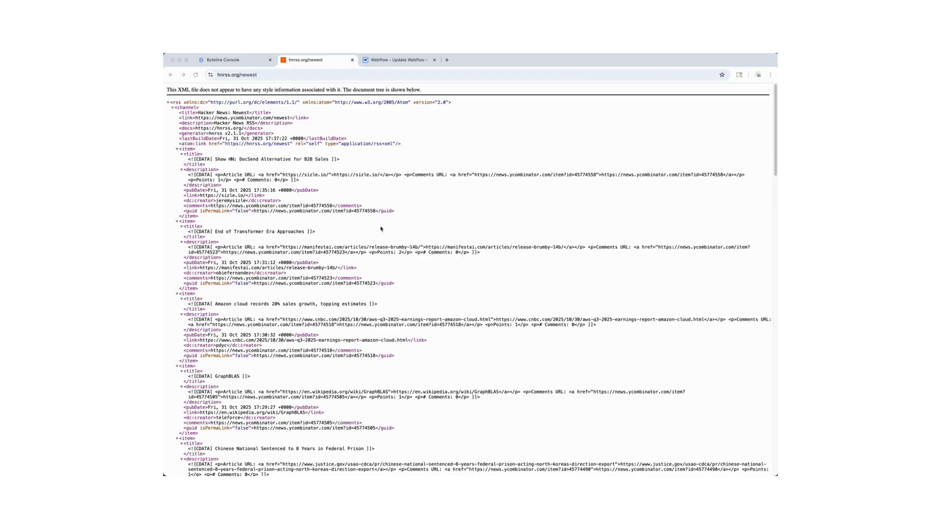
- View the Hacker News collection in the Webflow CMS, and the record change history of the Blogs sync in Byteline Console
click(397, 59)
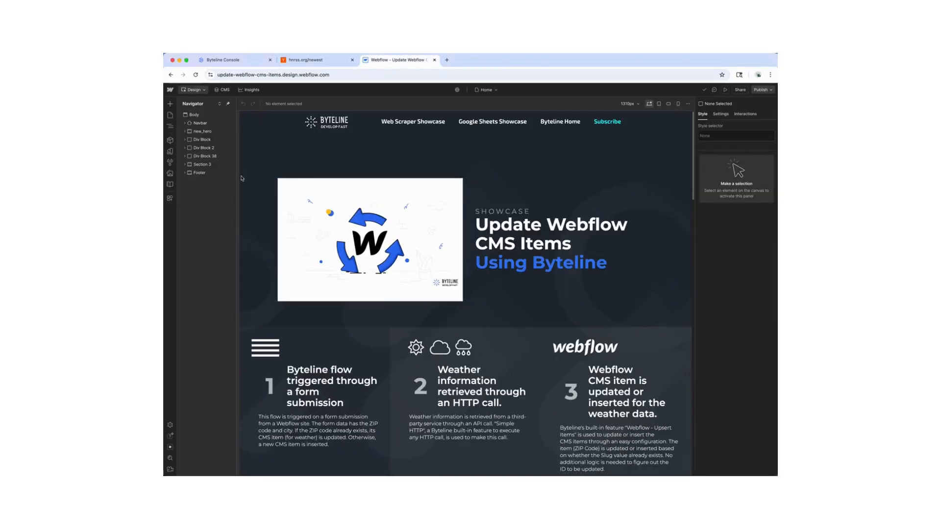
click(176, 141)
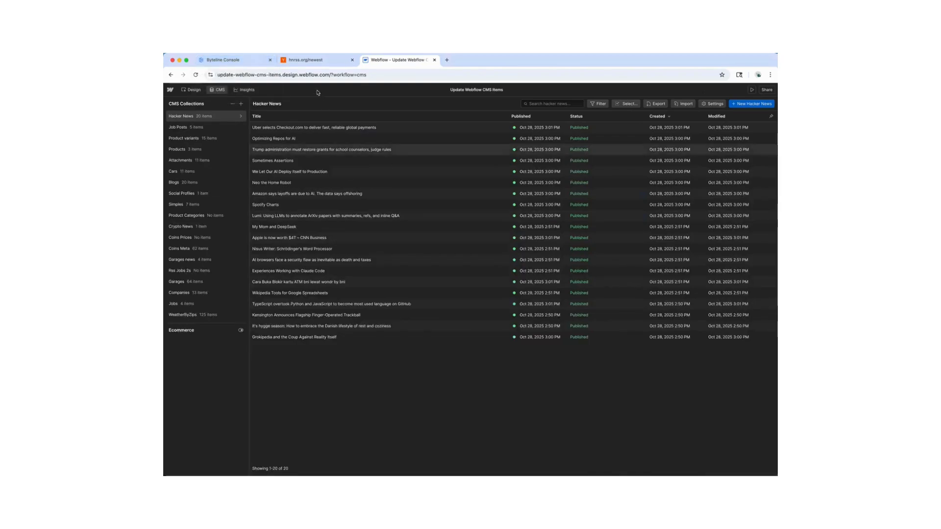
click(230, 63)
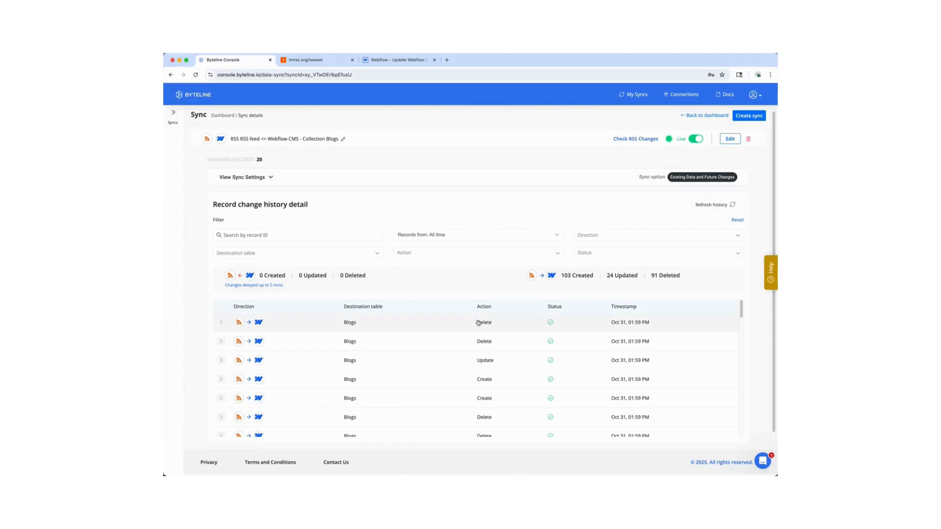
scroll(478, 324, down, 1)
scroll(486, 337, up, 1)
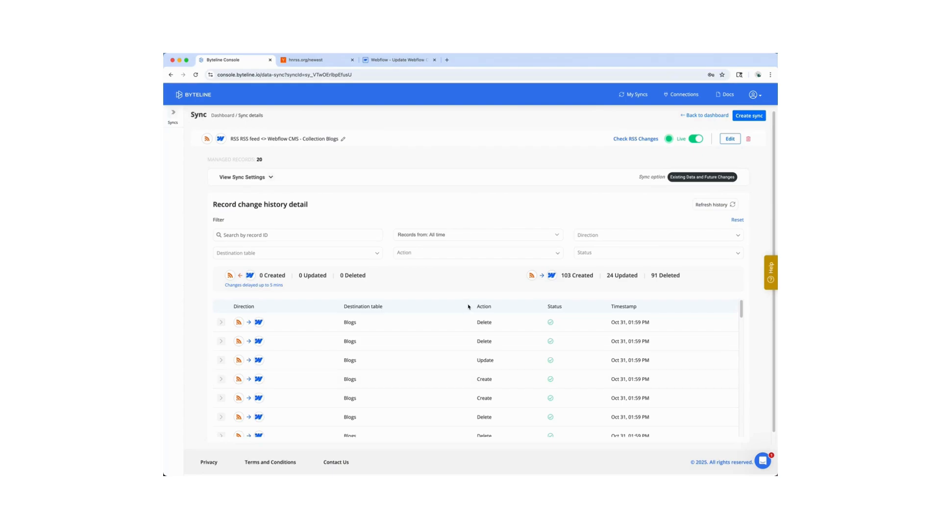
- Start a new sync with RSS as the first app and Webflow as the second app
click(698, 140)
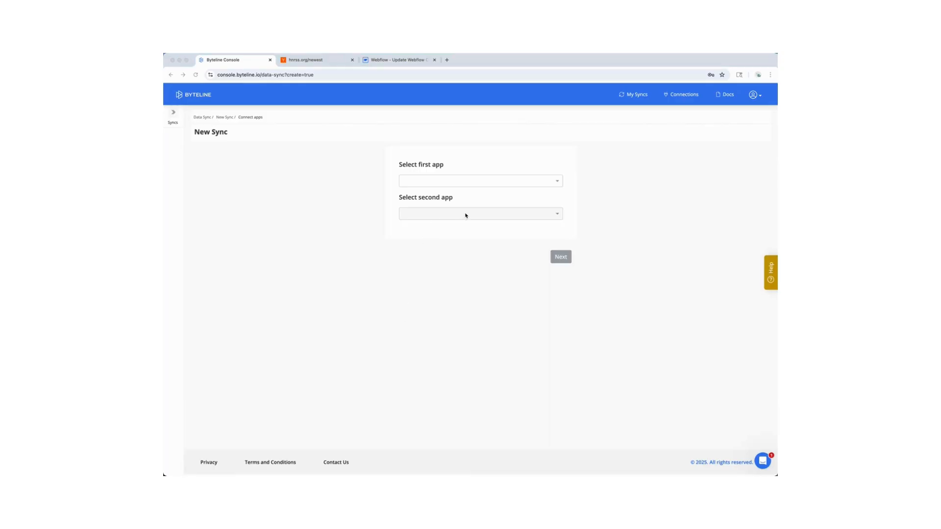
click(429, 182)
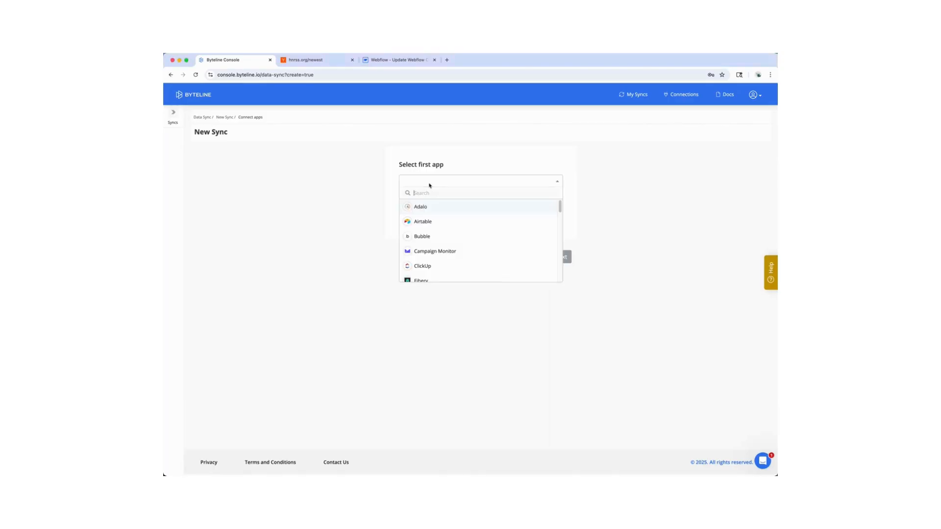
text(rss)
click(431, 207)
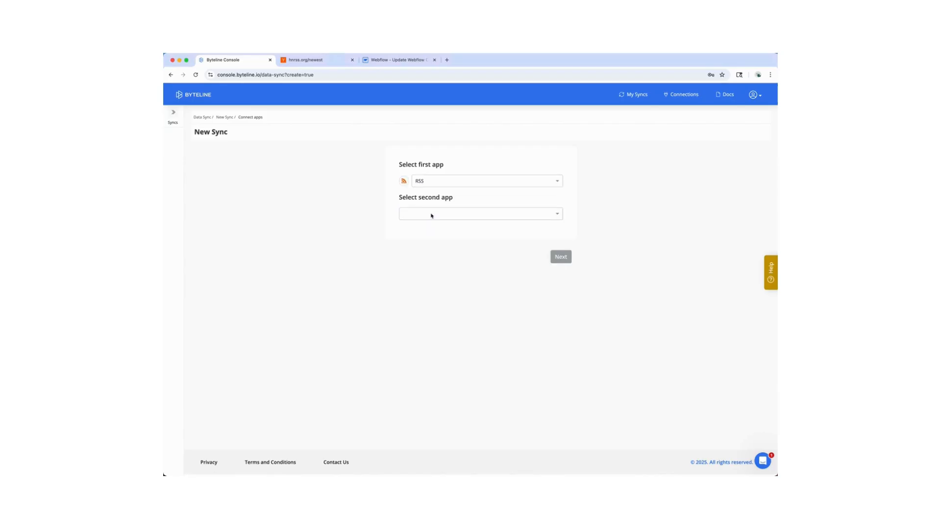
click(431, 214)
text(we)
click(427, 253)
click(561, 257)
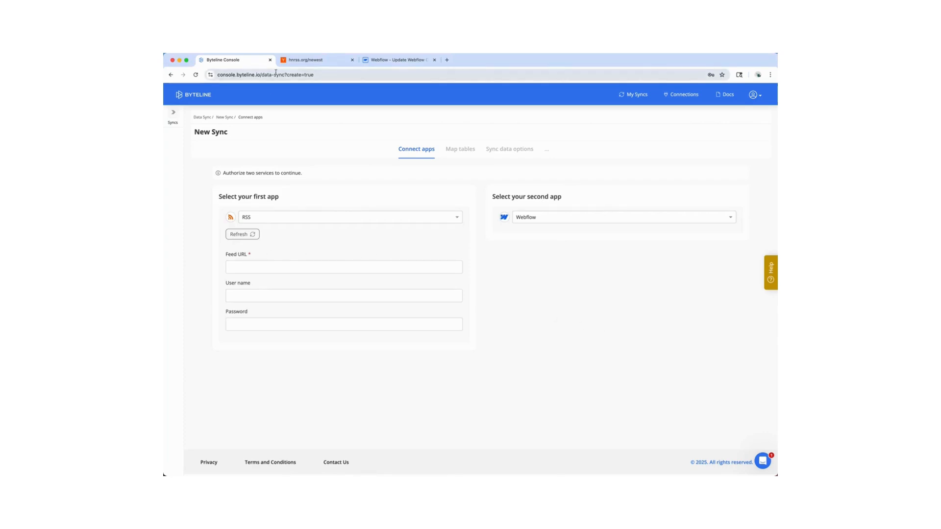
click(301, 61)
click(286, 74)
key(super+c)
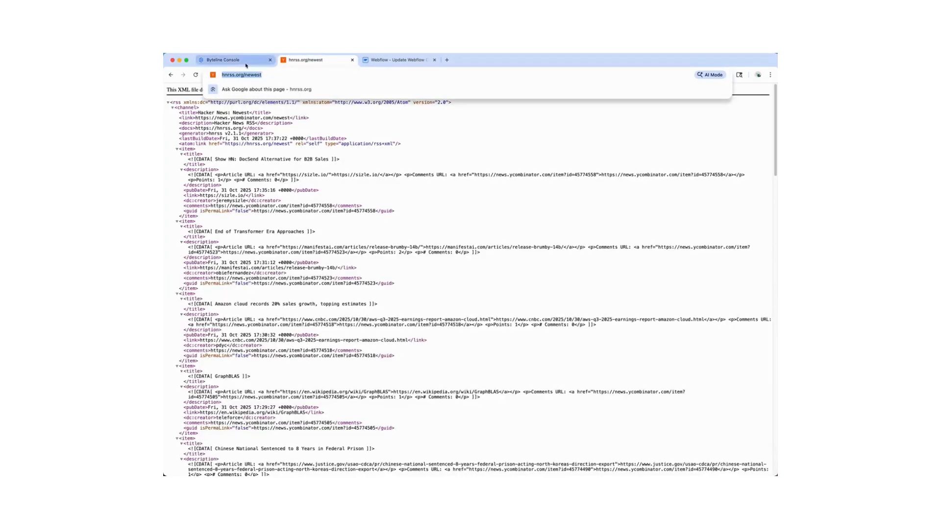
click(242, 61)
click(260, 267)
key(super+v)
click(546, 309)
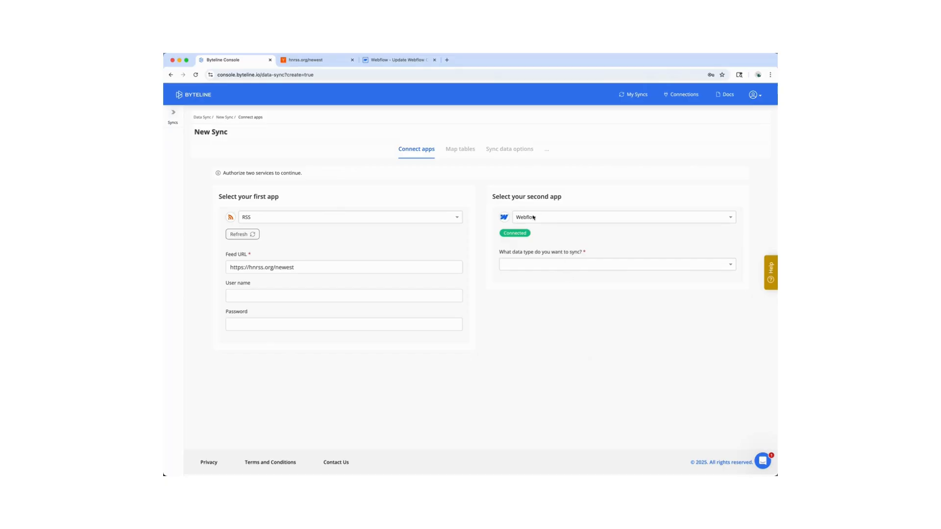
- Set Webflow's data type to CMS - Collection and the site to Update Webflow CMS Items, and proceed to table mapping
click(516, 267)
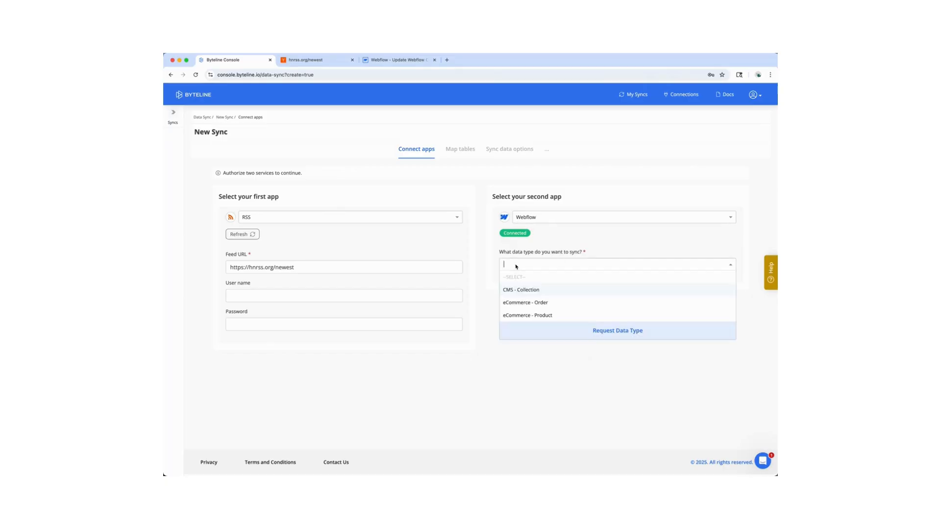
click(523, 290)
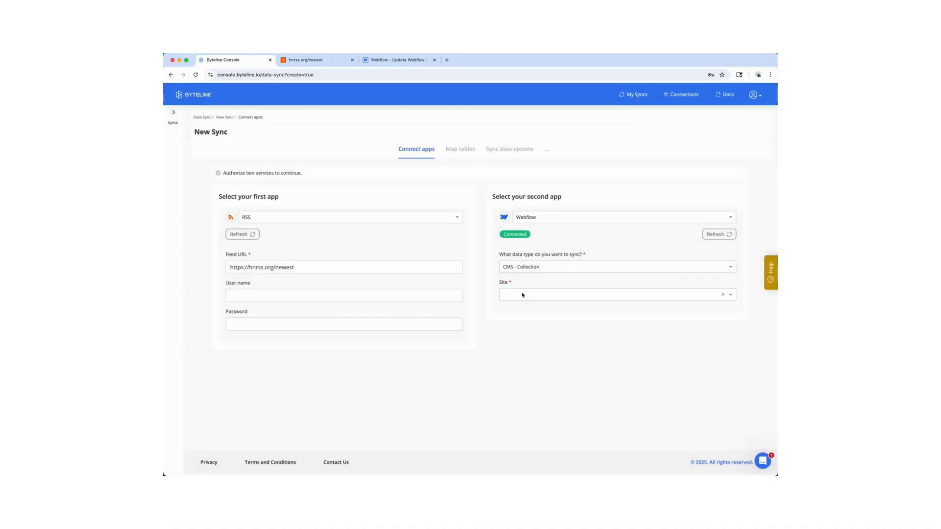
click(523, 295)
click(522, 307)
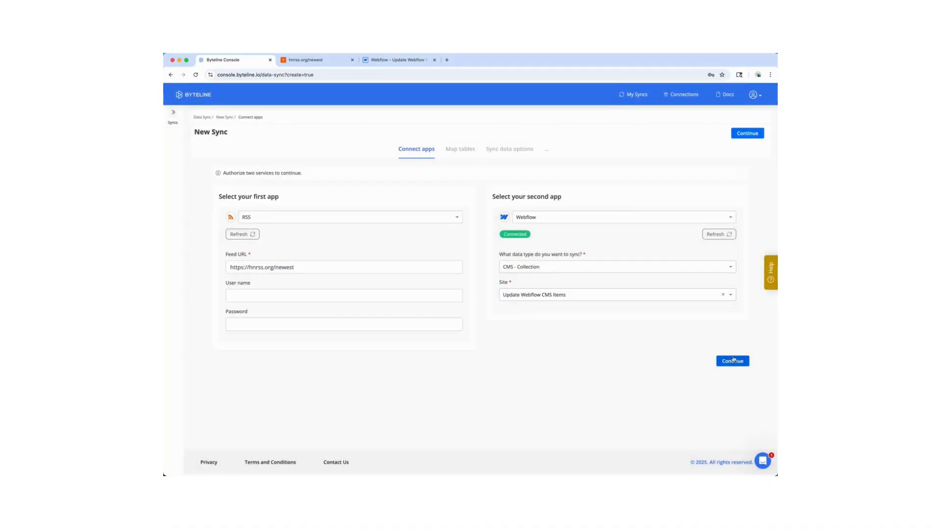
click(733, 360)
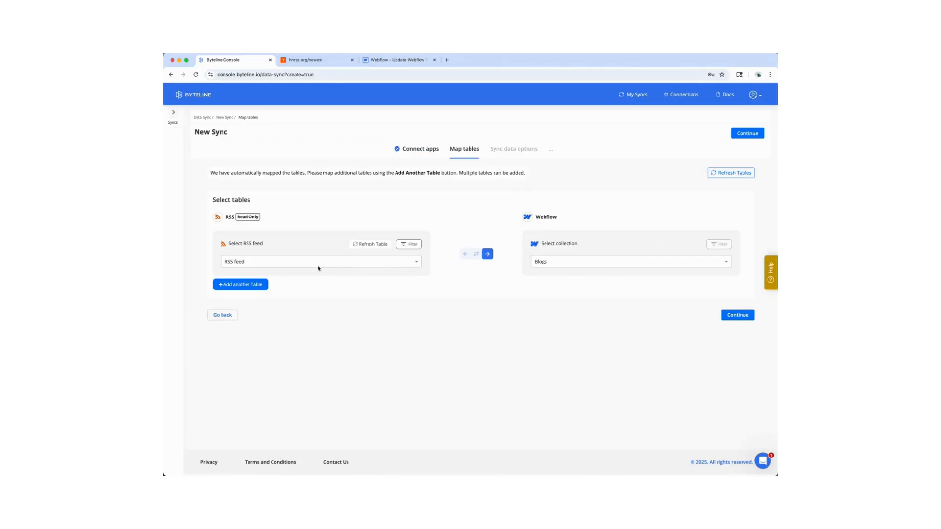
- Map the RSS feed to the Hacker News collection in Webflow and proceed to the sync data options
click(556, 267)
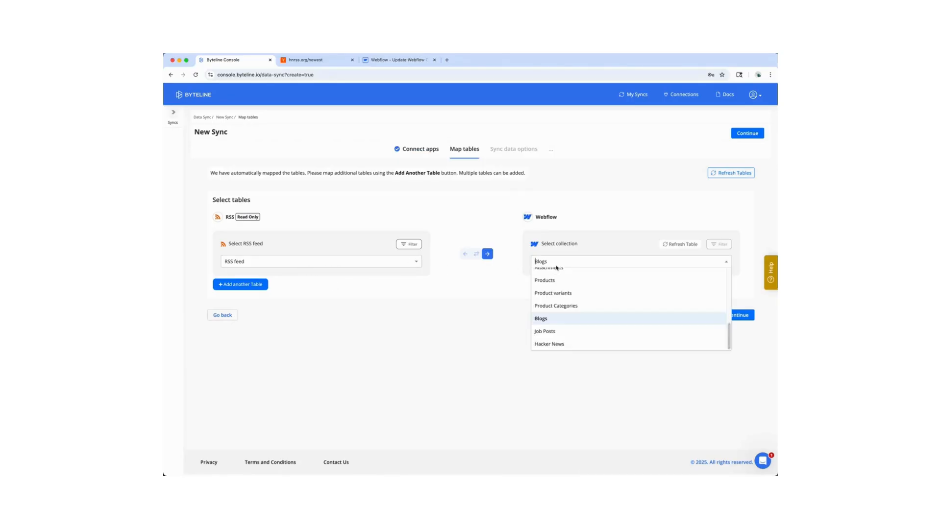
scroll(614, 315, down, 3)
scroll(614, 315, up, 3)
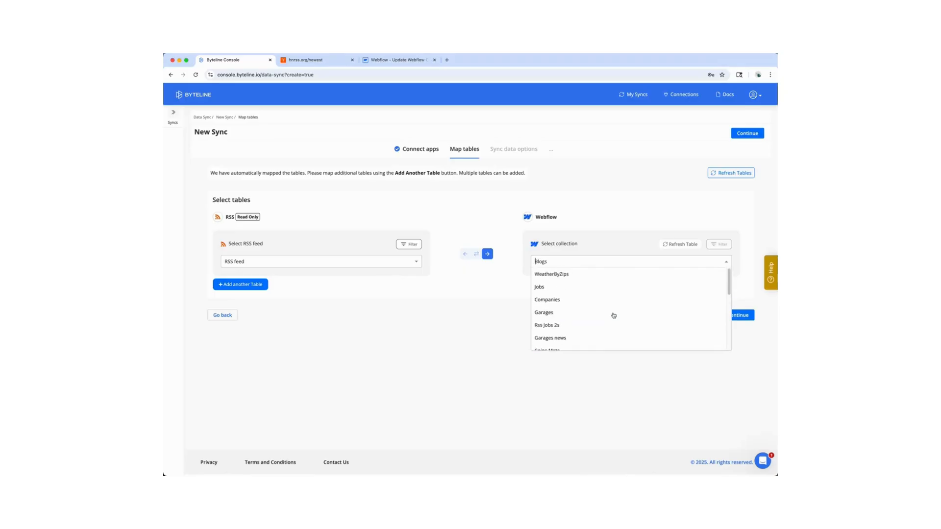
text(hac)
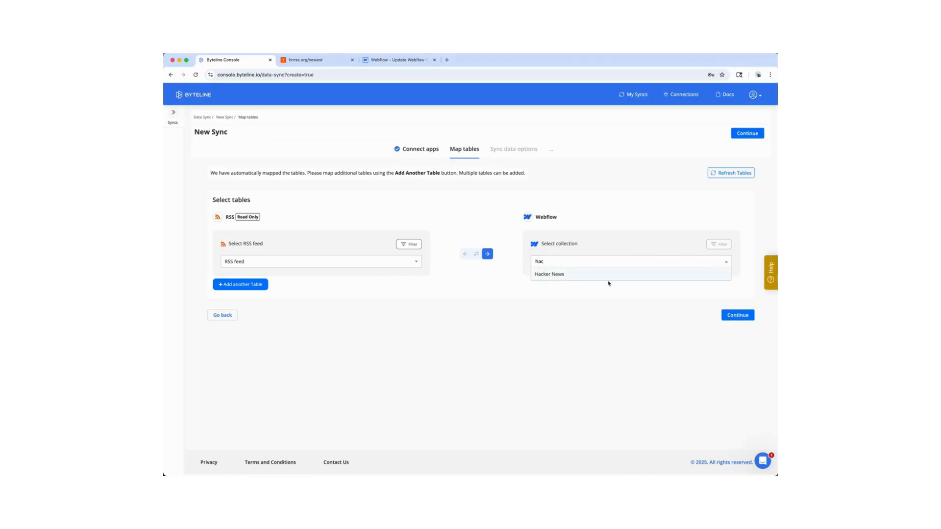
click(607, 276)
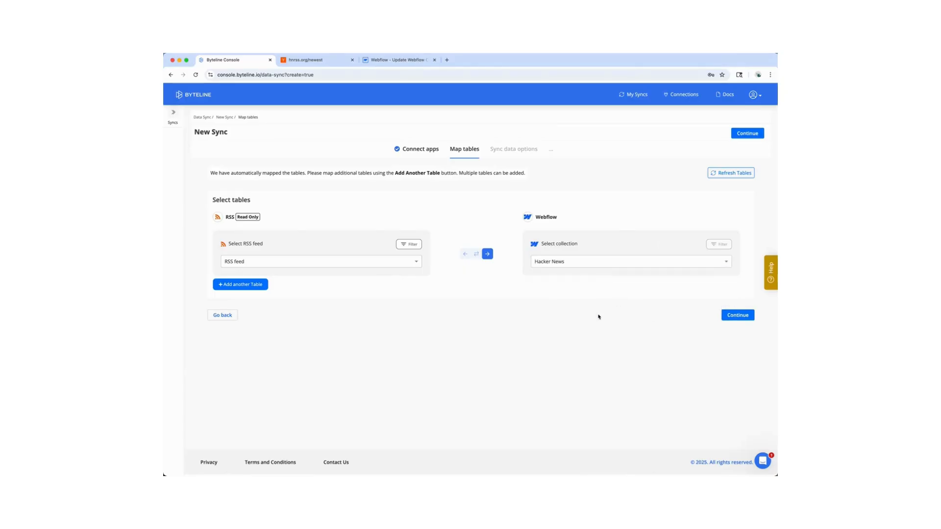
click(738, 315)
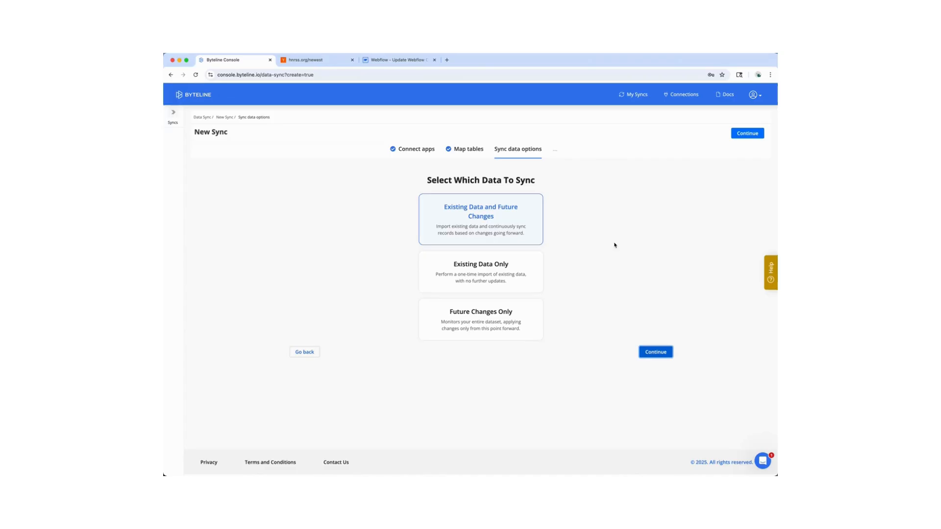
- Accept Existing Data and Future Changes as the data to sync, and review and accept the automatic field mapping
click(668, 350)
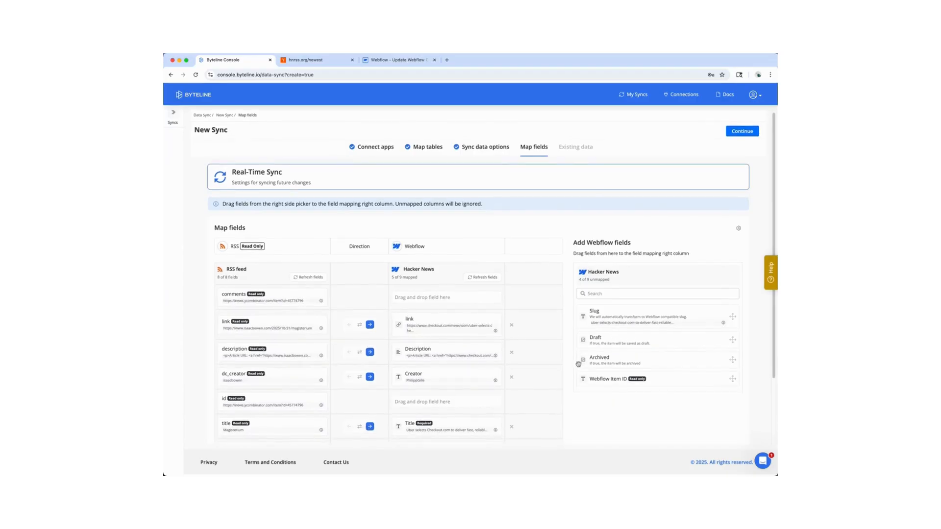
scroll(579, 366, down, 2)
scroll(579, 366, down, 1)
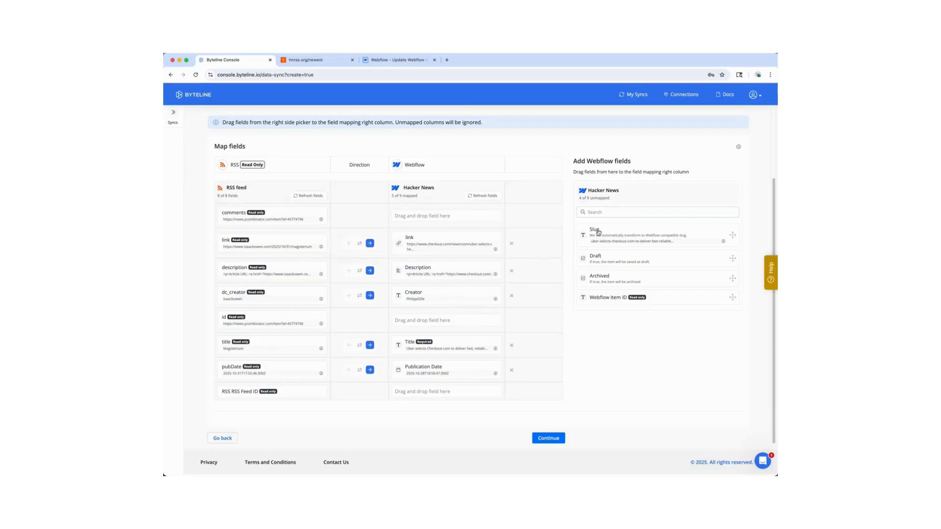
mouse_move(598, 233)
mouse_down()
mouse_move(414, 220)
mouse_move(517, 223)
mouse_move(597, 241)
mouse_up()
click(559, 437)
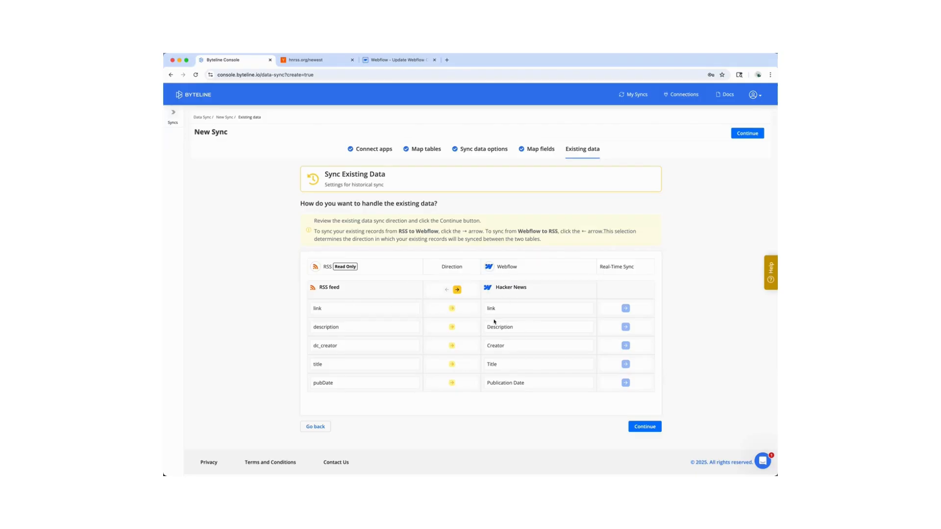
- Accept the RSS to Webflow direction for existing data and mark the unmatched Webflow items for deletion
click(638, 425)
click(638, 426)
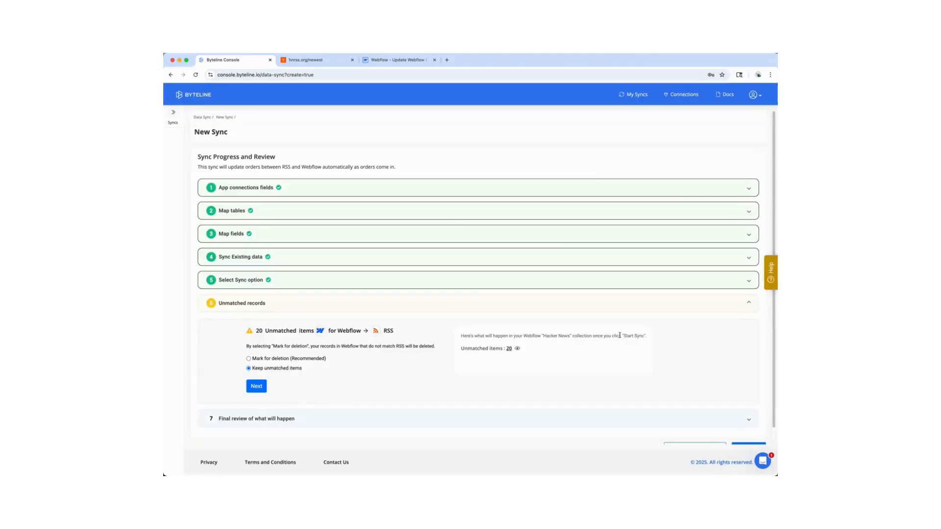
click(259, 361)
click(266, 385)
scroll(524, 389, down, 2)
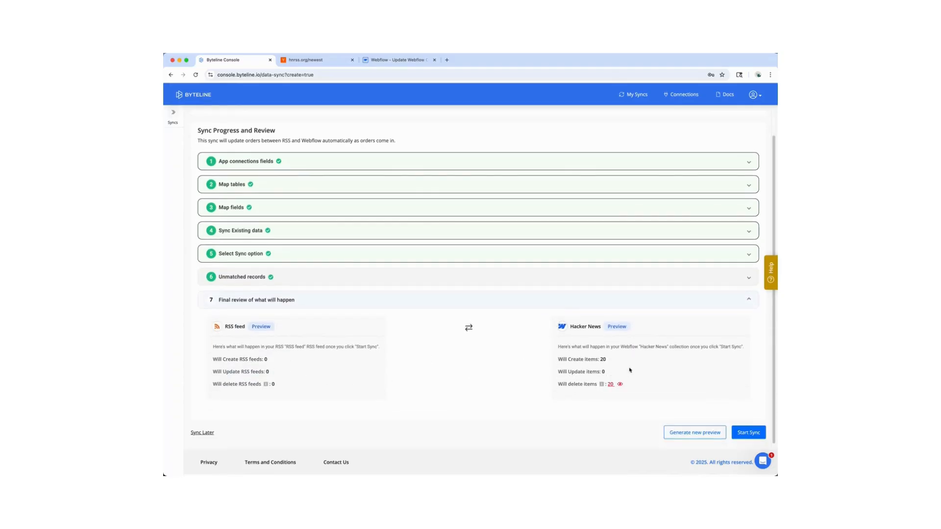
- Check the final review of items to create and delete in the Hacker News collection, and start the sync
drag(601, 360, 619, 363)
click(442, 389)
mouse_move(608, 390)
click(758, 435)
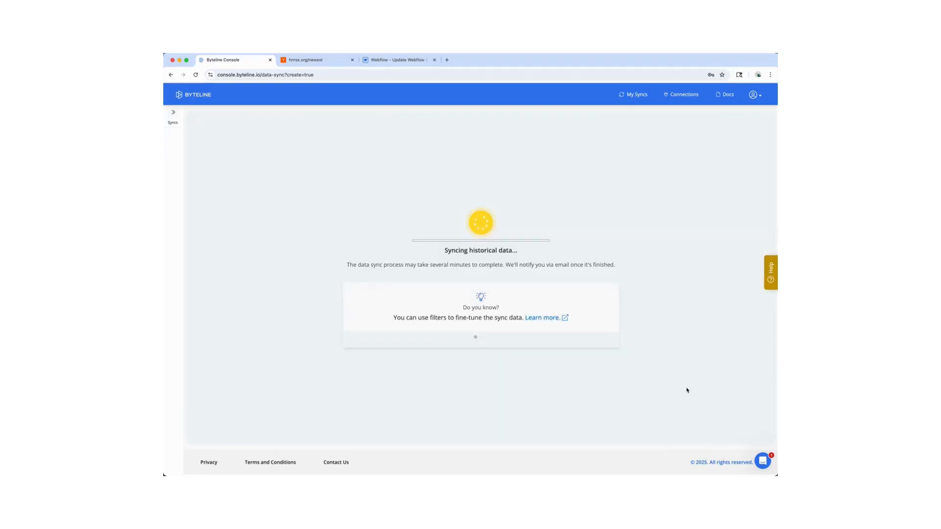